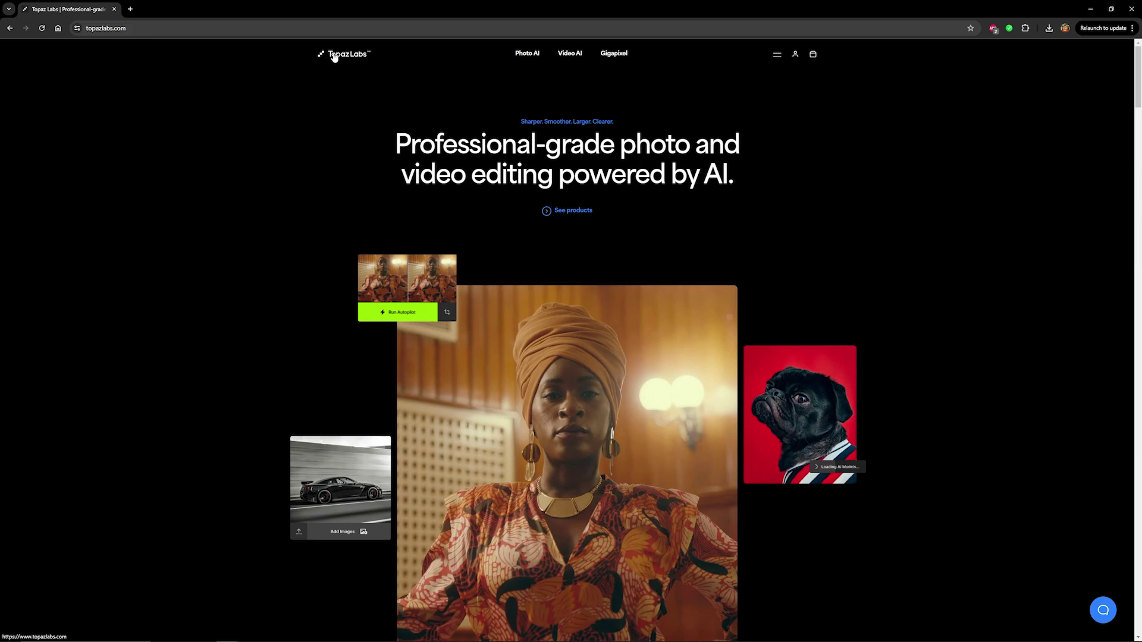
- Open Gigapixel's system requirements and highlight the Windows NVIDIA and AMD graphics card minimums
click(623, 57)
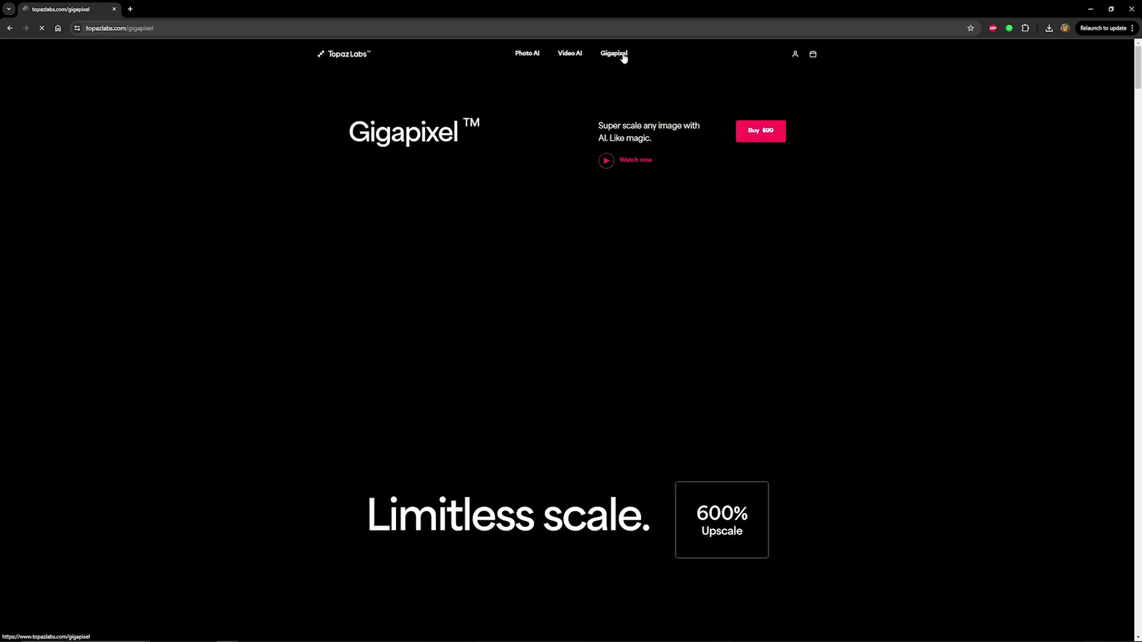
scroll(598, 326, down, 3)
scroll(598, 325, down, 5)
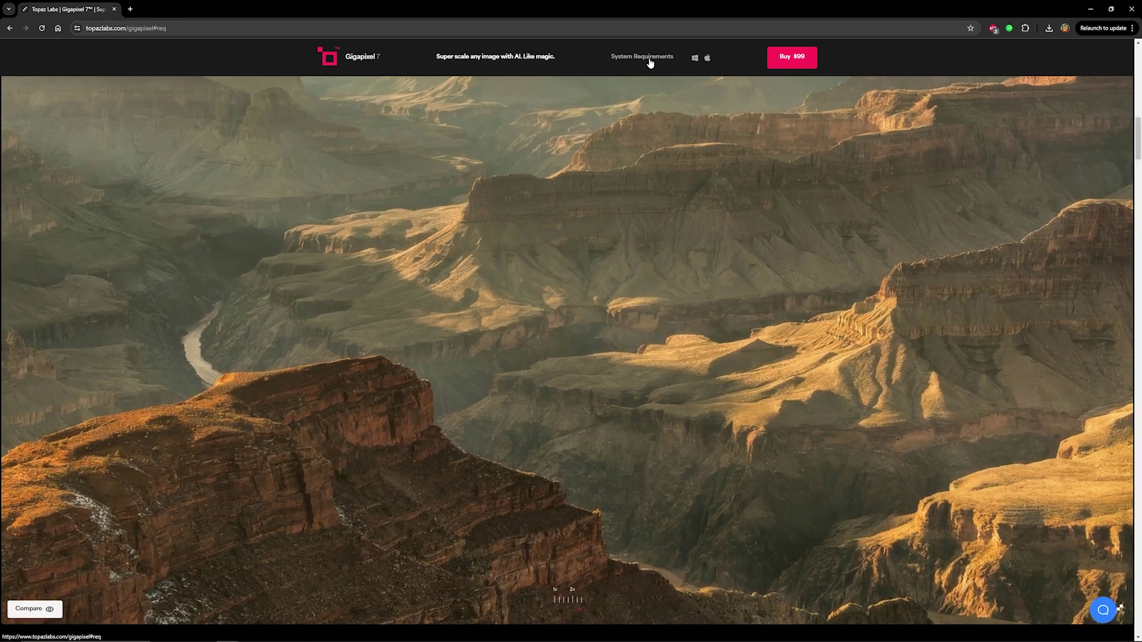
click(651, 60)
triple_click(540, 184)
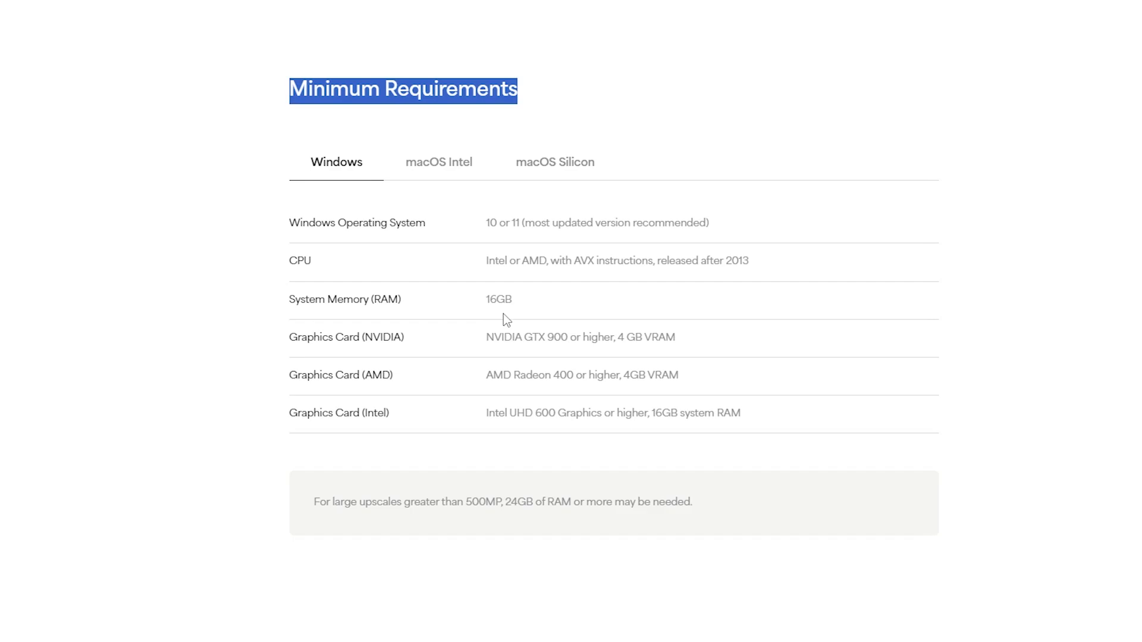
click(377, 223)
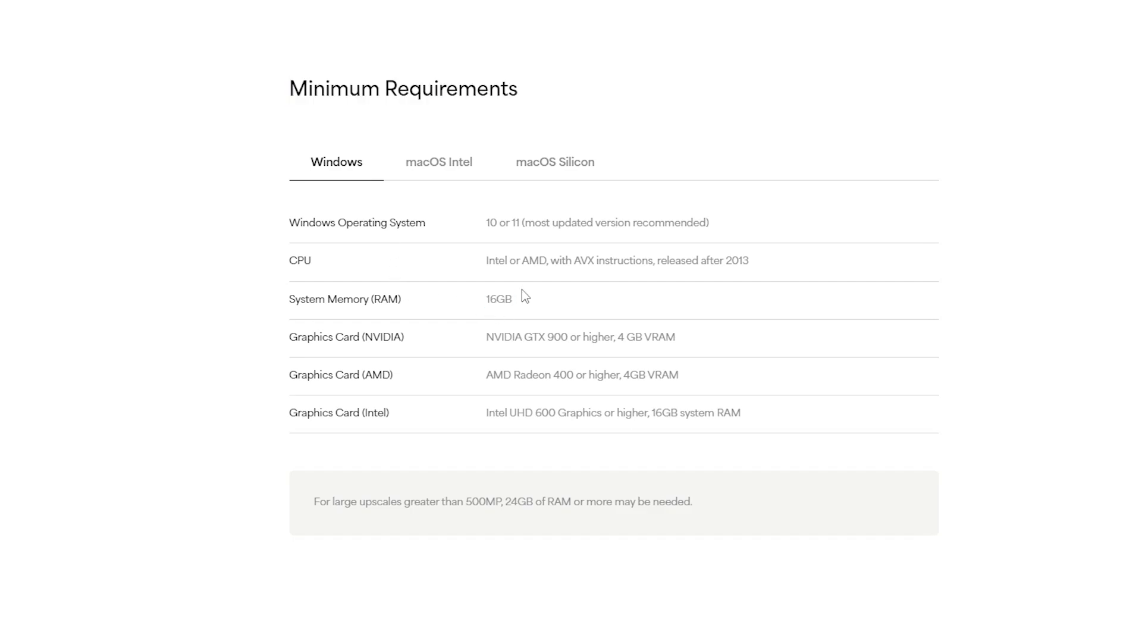
drag(488, 338, 689, 344)
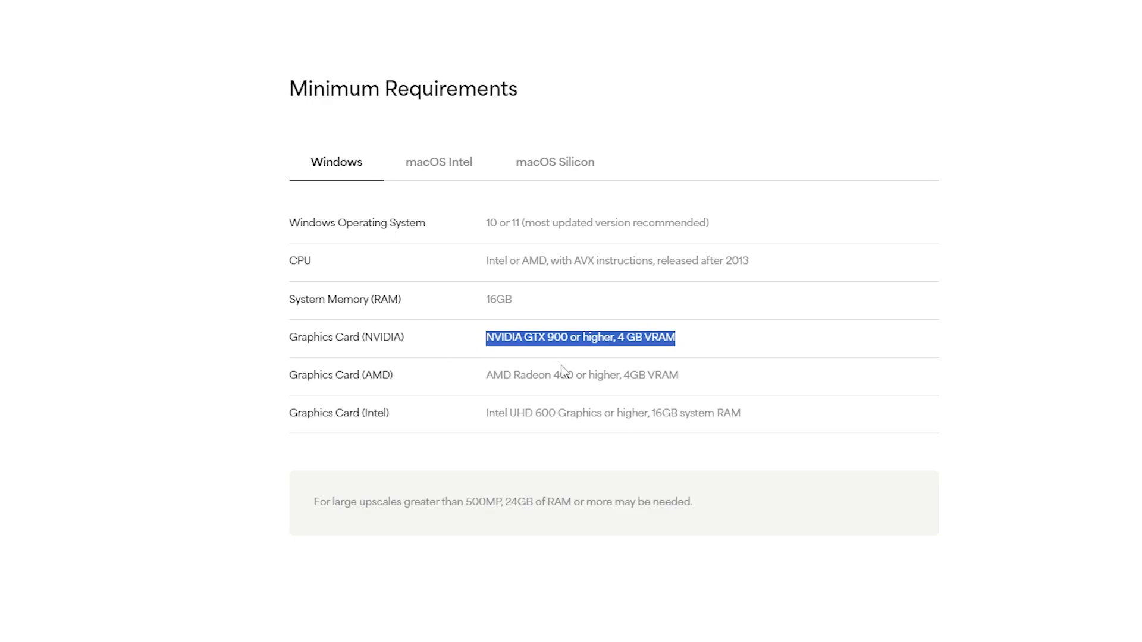
drag(740, 375, 436, 378)
- Review the macOS Intel requirements, highlighting 16 GB memory and 2GB video RAM
click(430, 167)
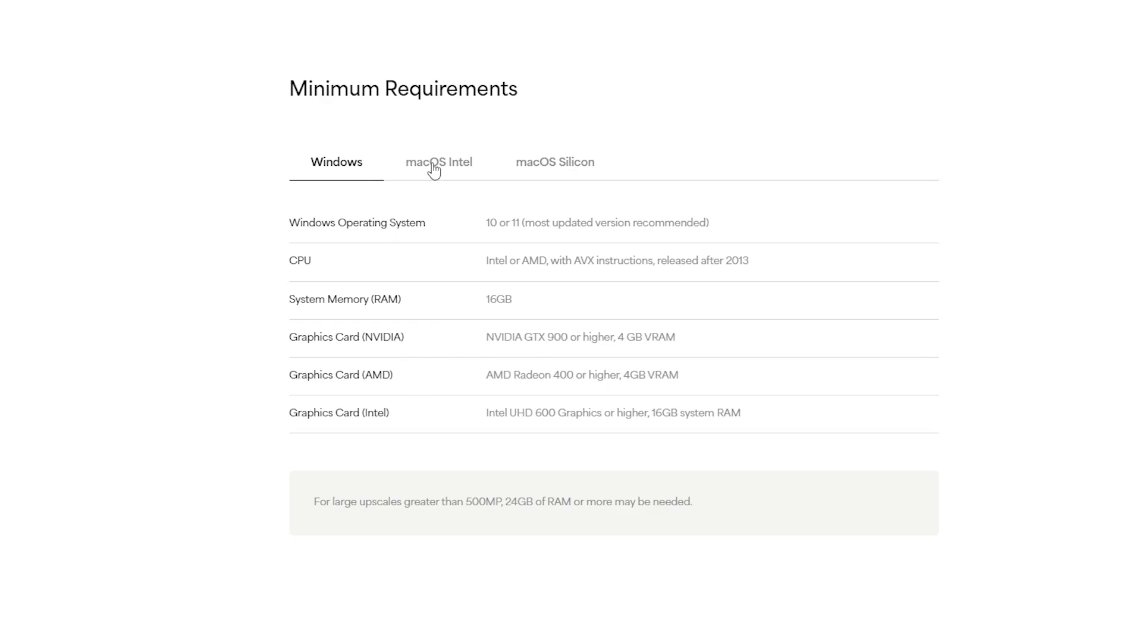
drag(589, 384, 281, 229)
click(280, 234)
drag(516, 300, 481, 303)
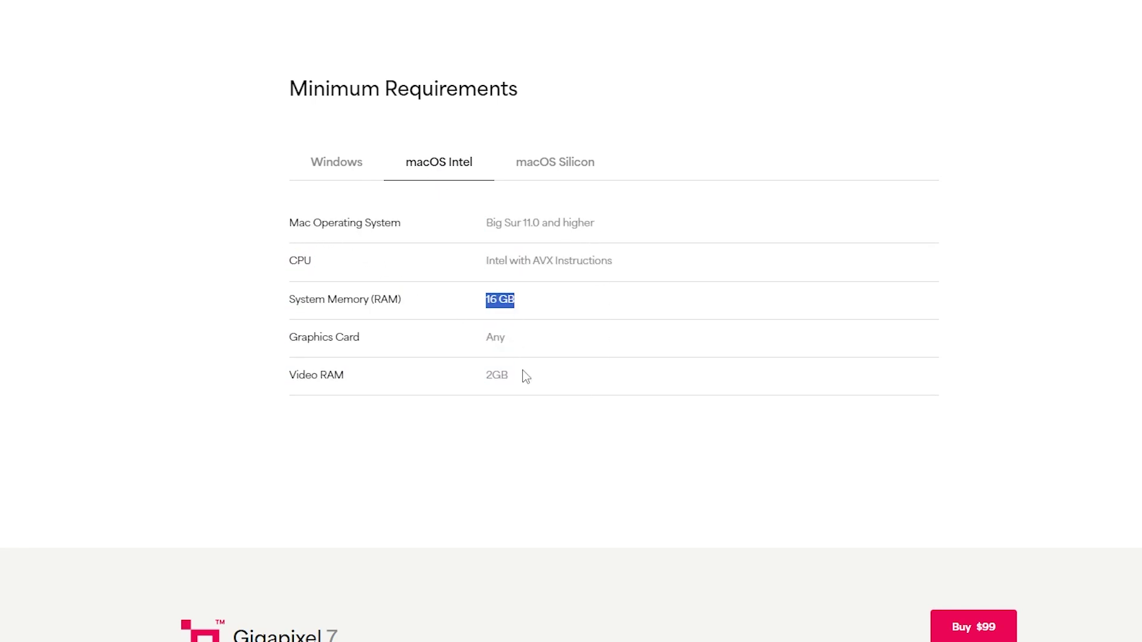
drag(523, 375, 380, 373)
- Show the macOS Silicon requirements and highlight the 8GB memory minimum
click(511, 170)
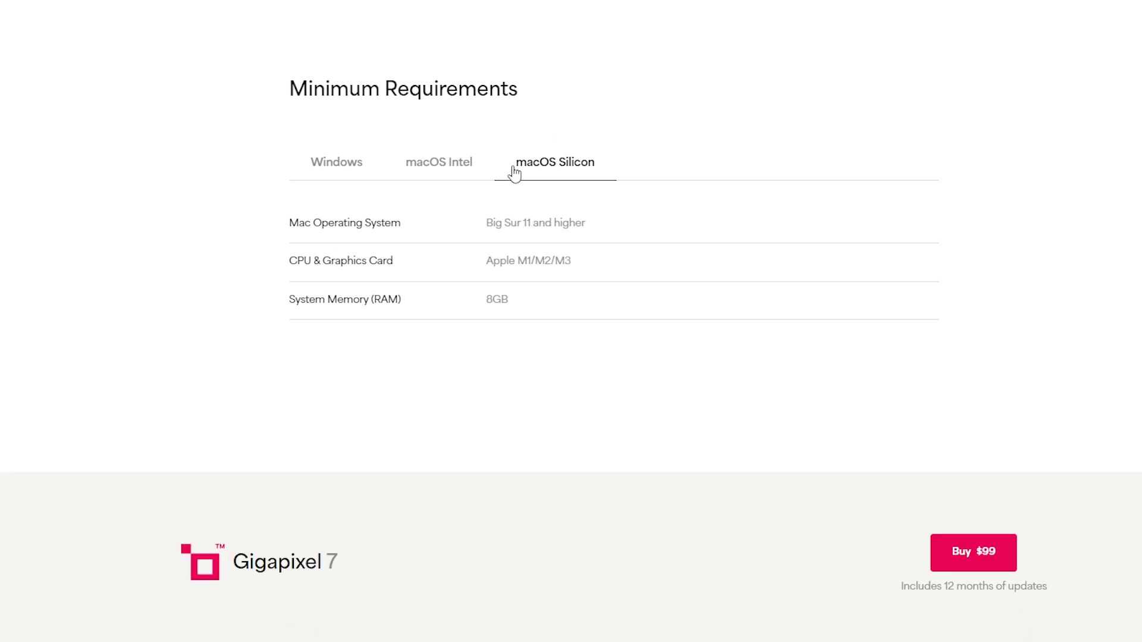
drag(482, 300, 601, 288)
click(540, 309)
drag(540, 309, 457, 304)
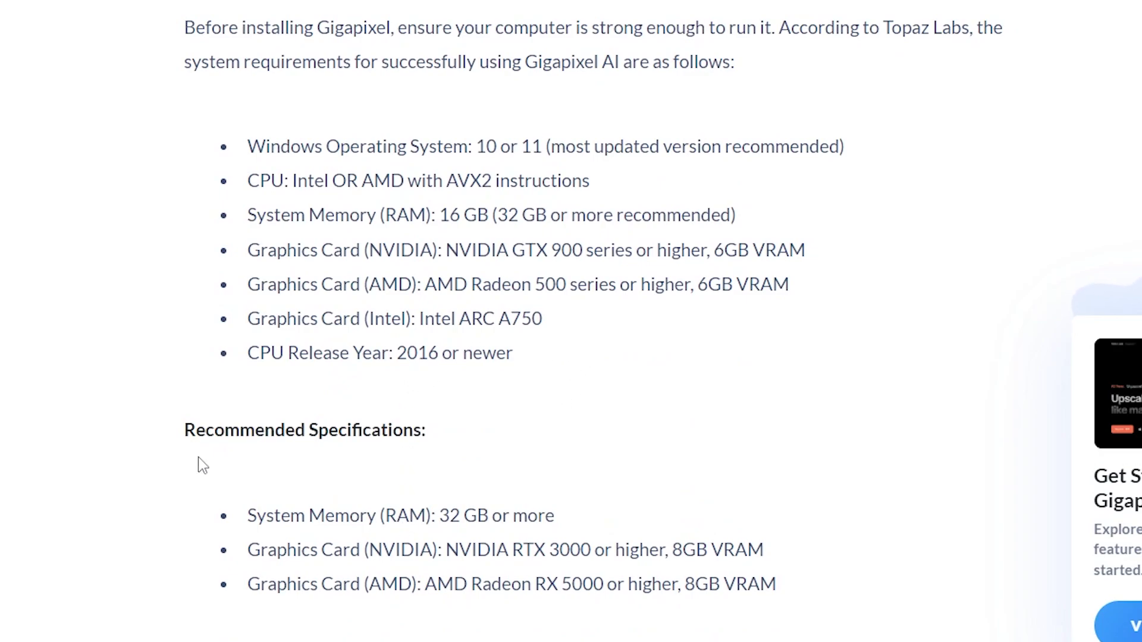
- Highlight the article's recommended 32 GB memory and graphics card lines, then return to the Gigapixel page
scroll(277, 500, down, 2)
scroll(278, 501, down, 1)
drag(247, 326, 269, 325)
click(291, 325)
drag(576, 331, 243, 343)
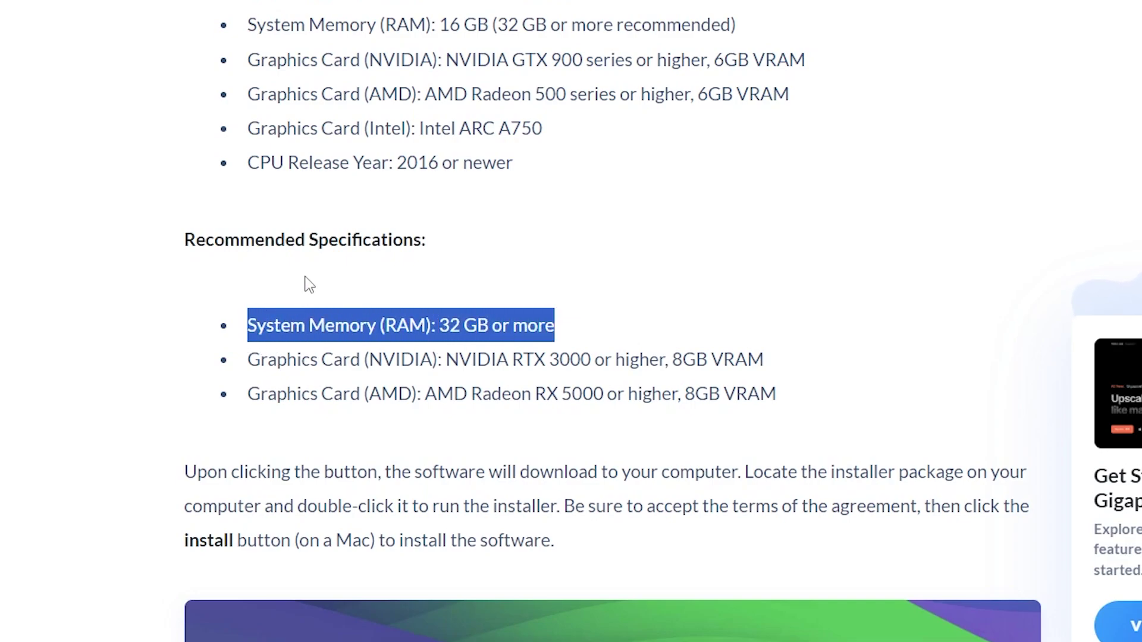
mouse_move(247, 394)
mouse_down()
mouse_move(776, 393)
mouse_move(648, 366)
mouse_move(249, 378)
mouse_up()
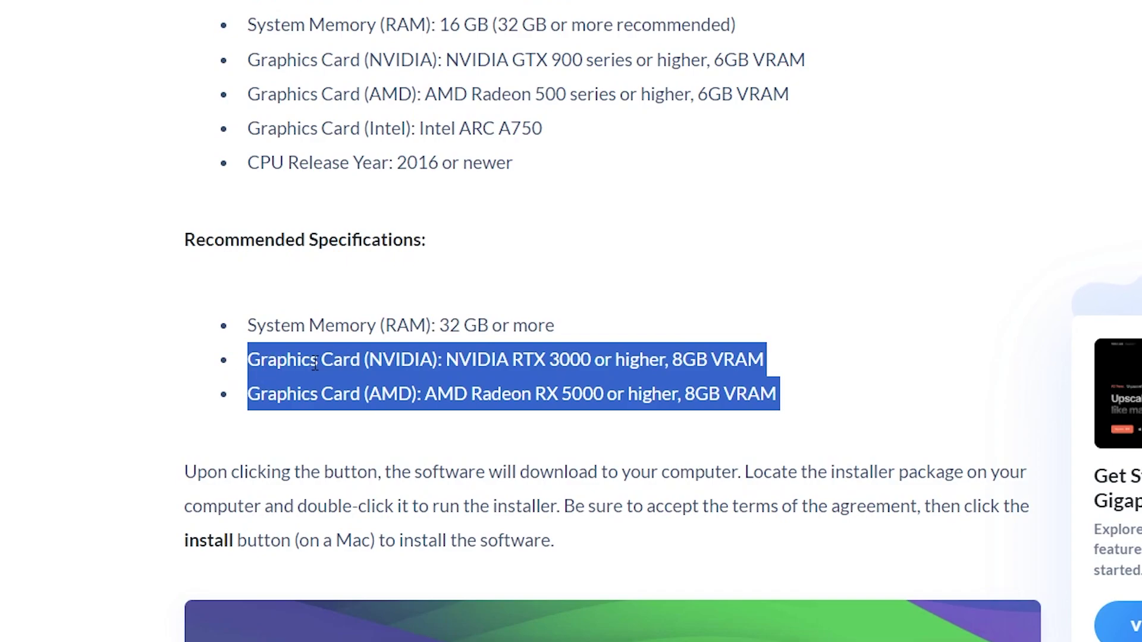
click(269, 355)
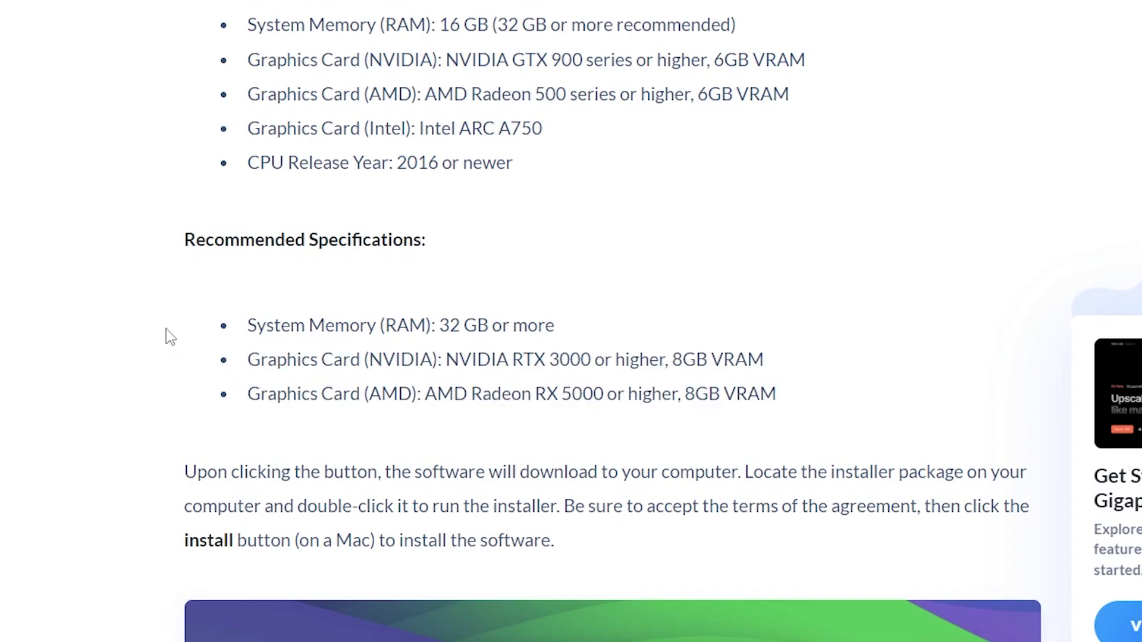
scroll(174, 320, up, 4)
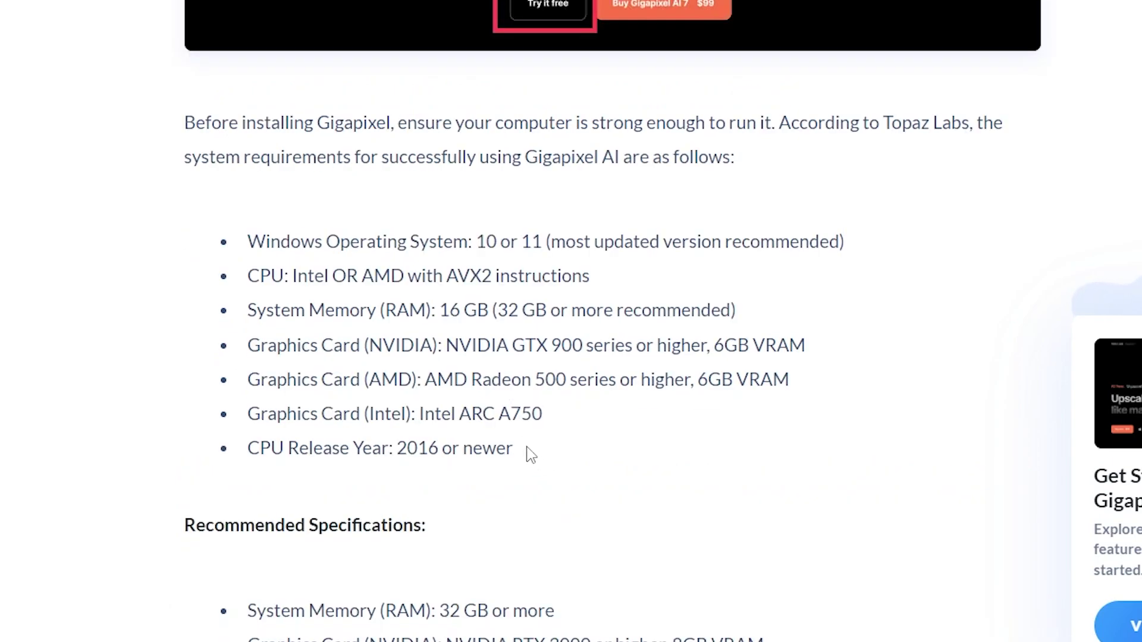
drag(526, 447, 238, 230)
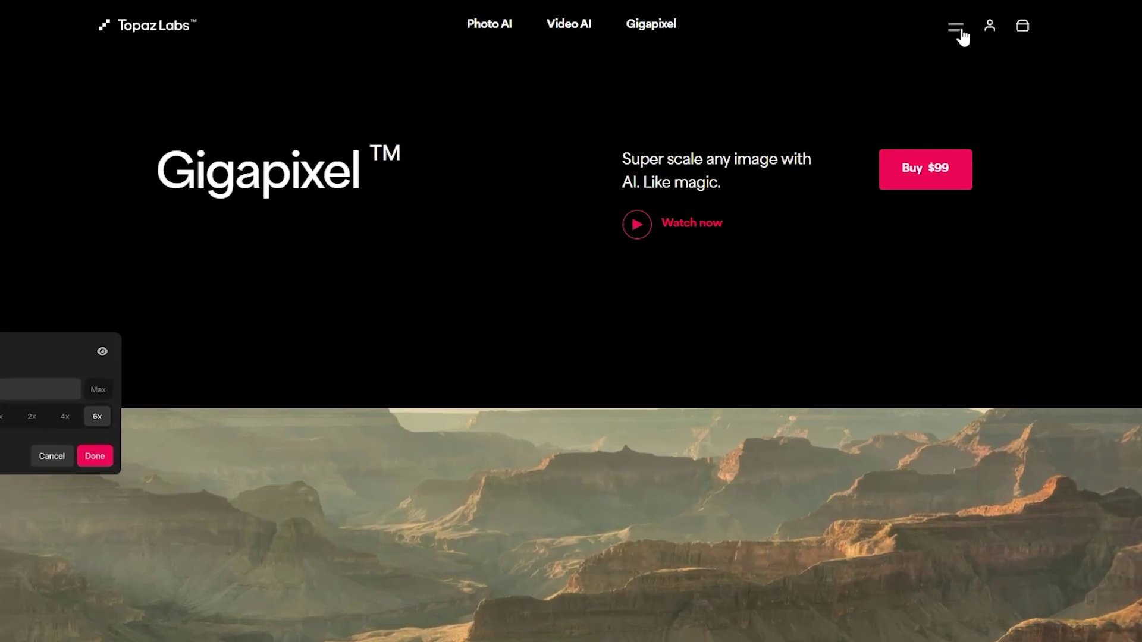
- Go to the Downloads page from the site menu and scroll to the Gigapixel 7 listing
click(956, 28)
click(1001, 146)
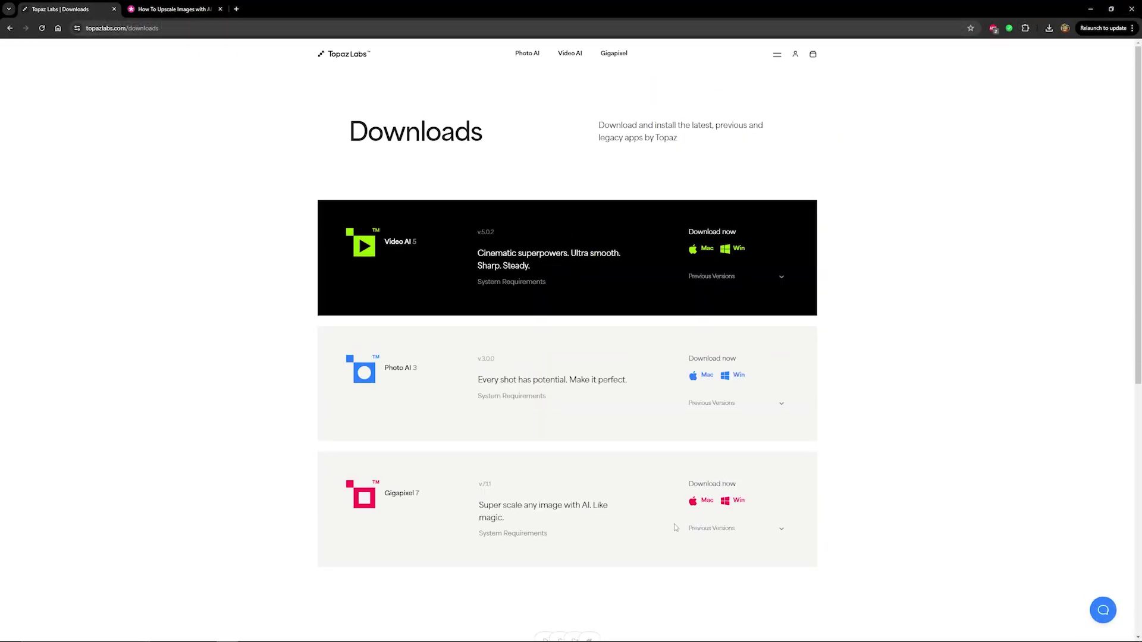
scroll(676, 528, down, 2)
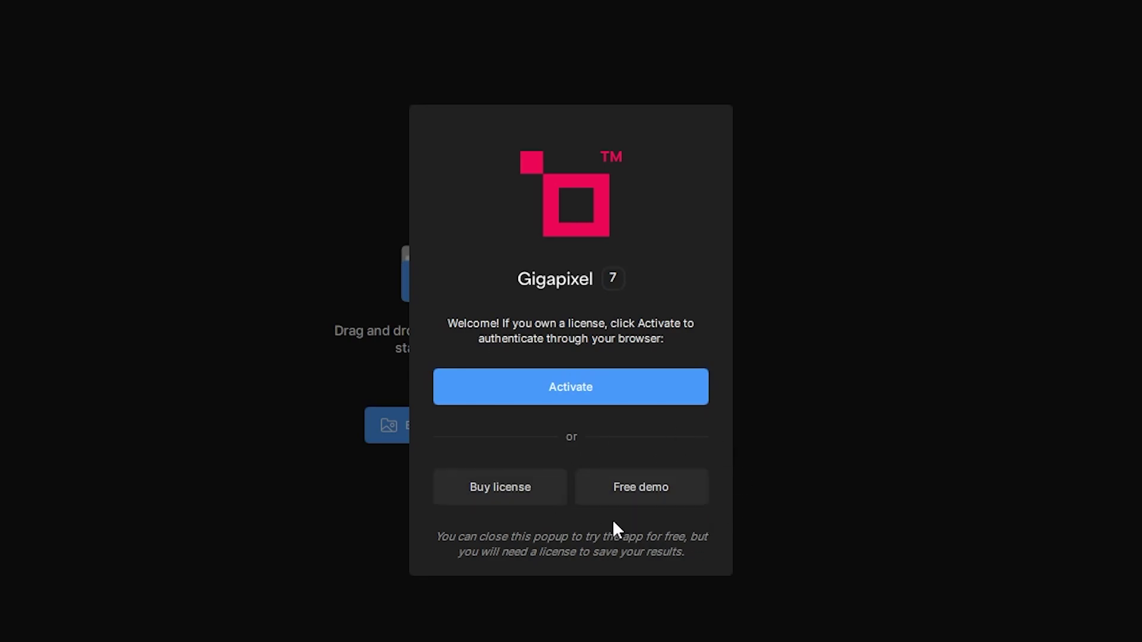
- Choose Free demo in the licence prompt to start Gigapixel in trial mode
click(602, 479)
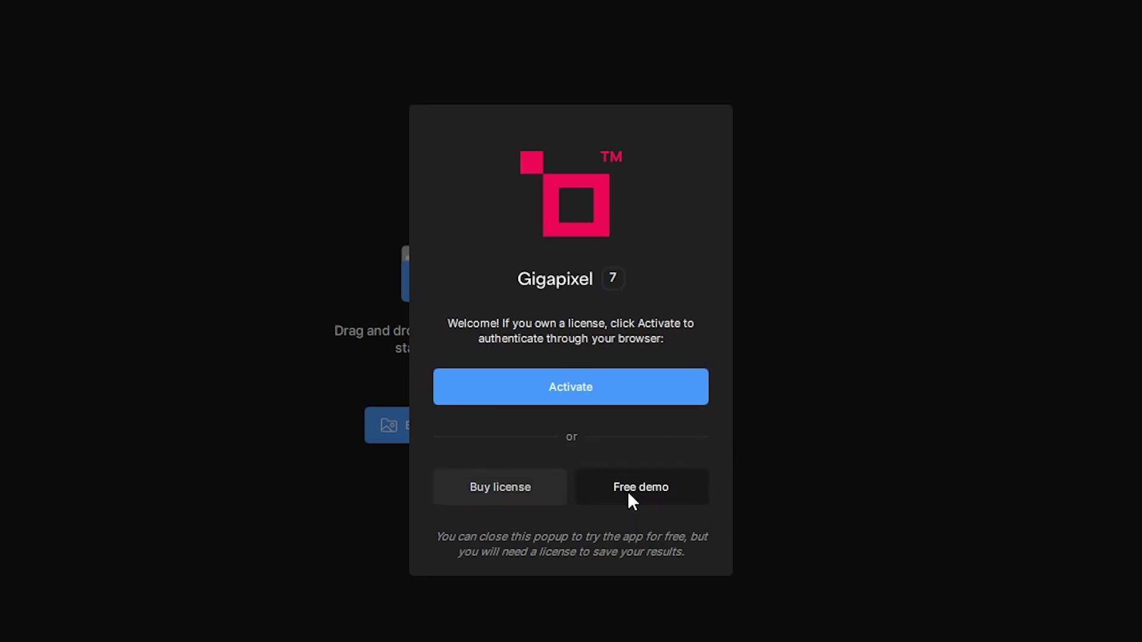
click(657, 488)
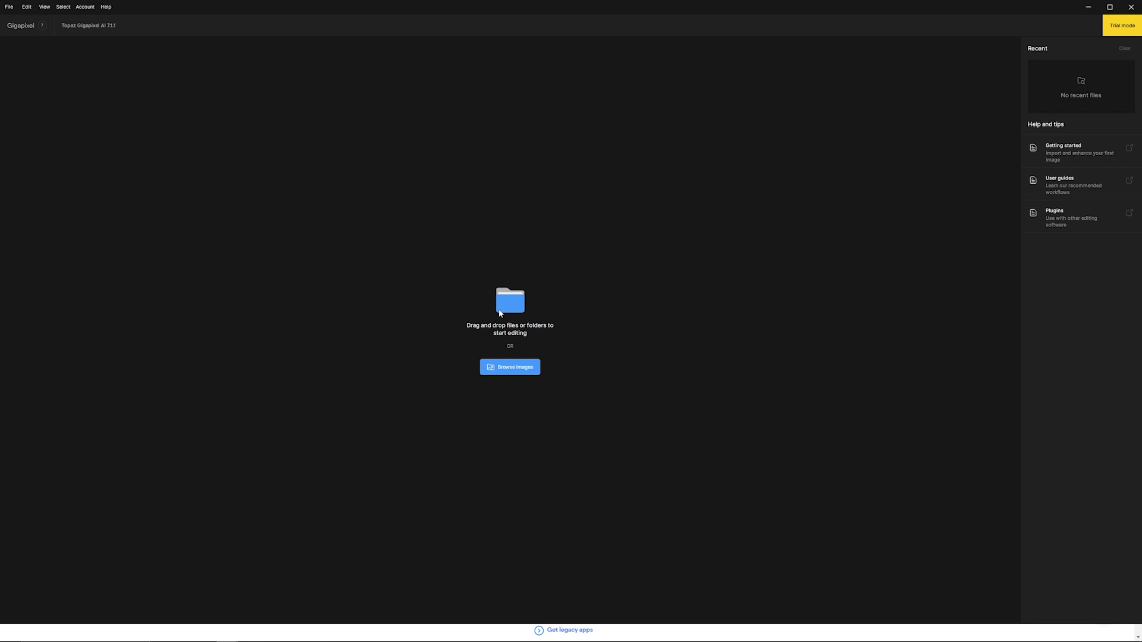
- Load the 400×400 px cockatiel photo, previewed at 2x with the Standard model
click(514, 368)
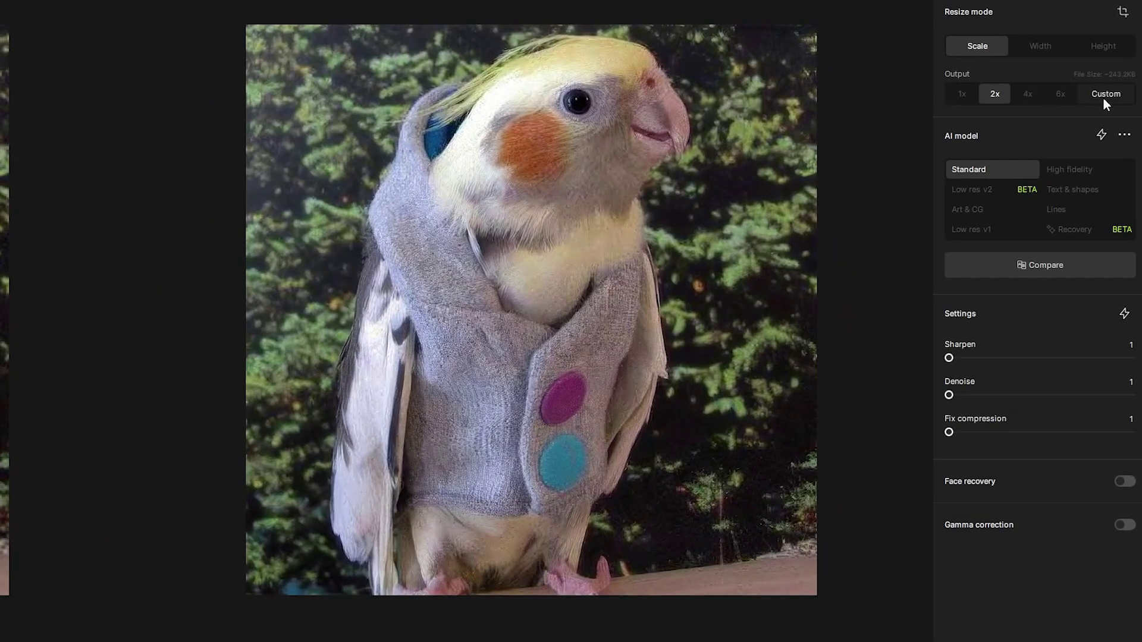
- Try 4x and 1x, then set the cockatiel output to 6x and zoom onto its face
click(1030, 93)
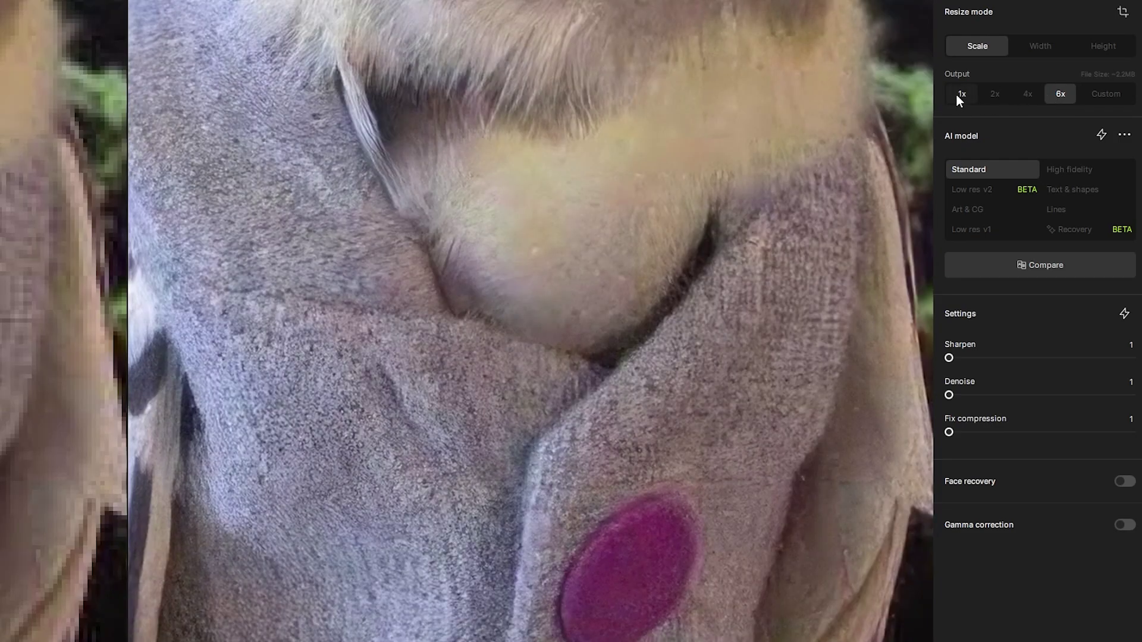
click(956, 94)
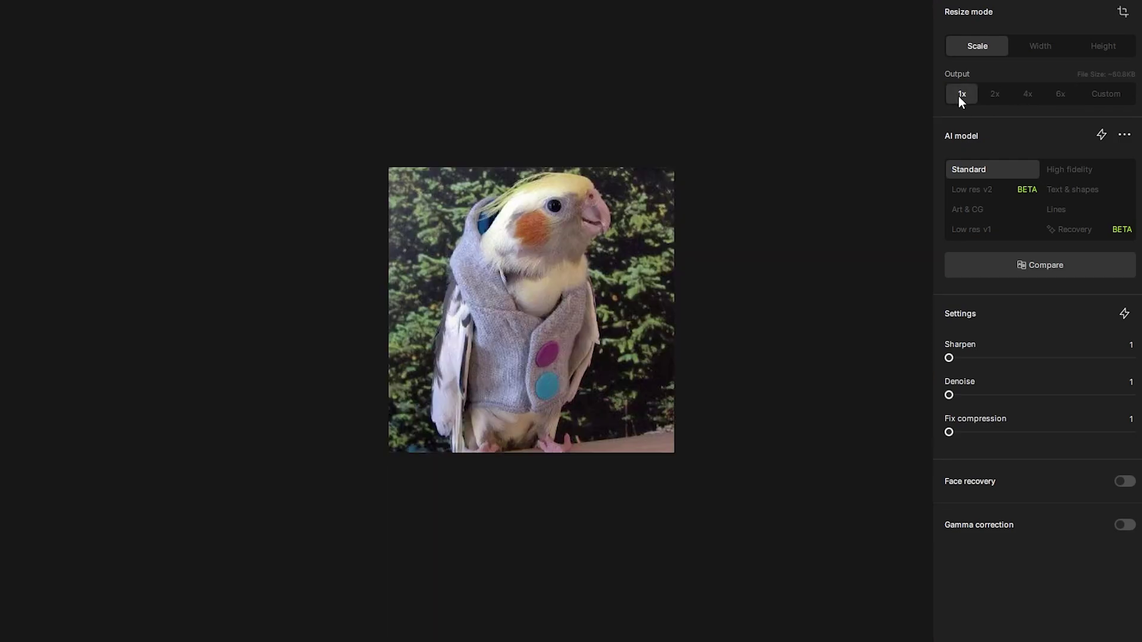
click(1062, 100)
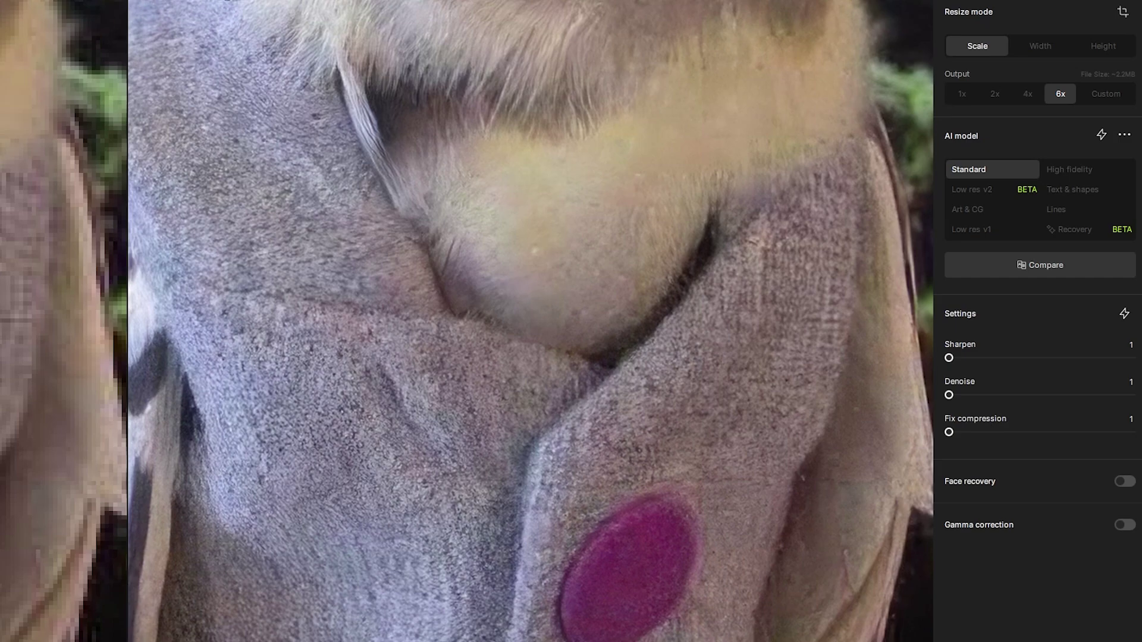
scroll(212, 250, up, 5)
scroll(326, 254, up, 3)
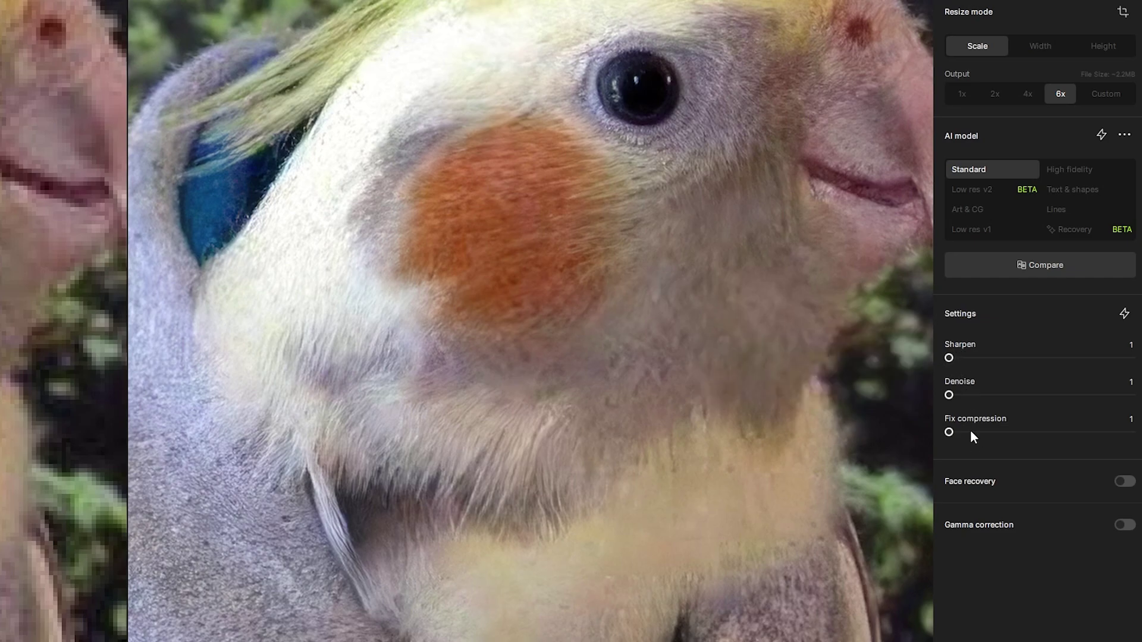
mouse_move(970, 428)
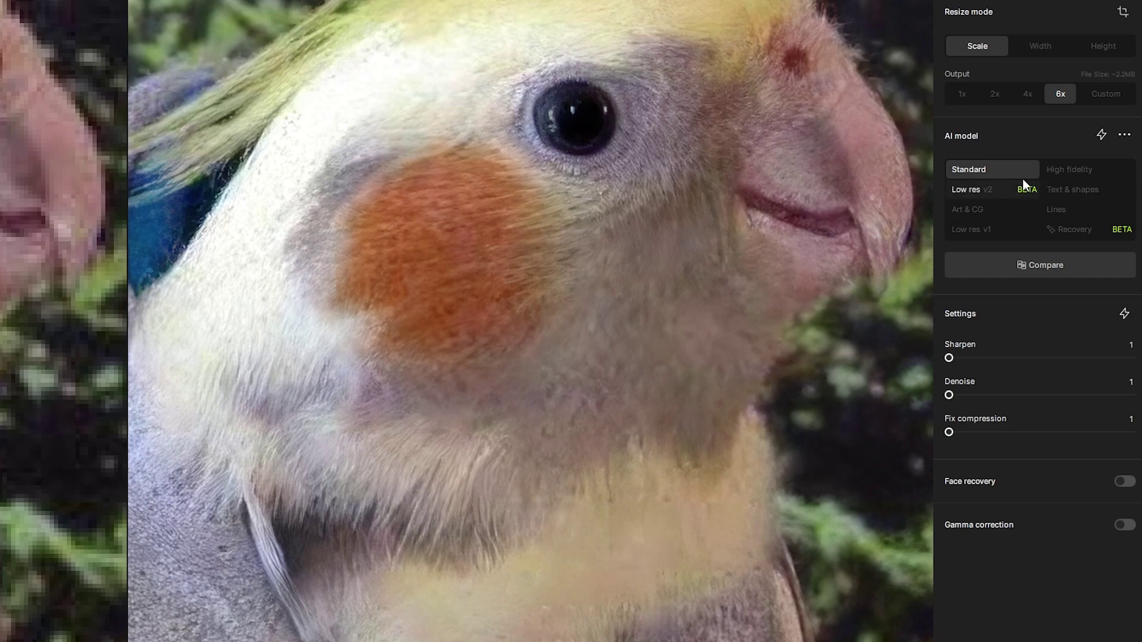
- Compare Art & CG and Low res v2 on the cockatiel against the original, ending on Art & CG
click(988, 211)
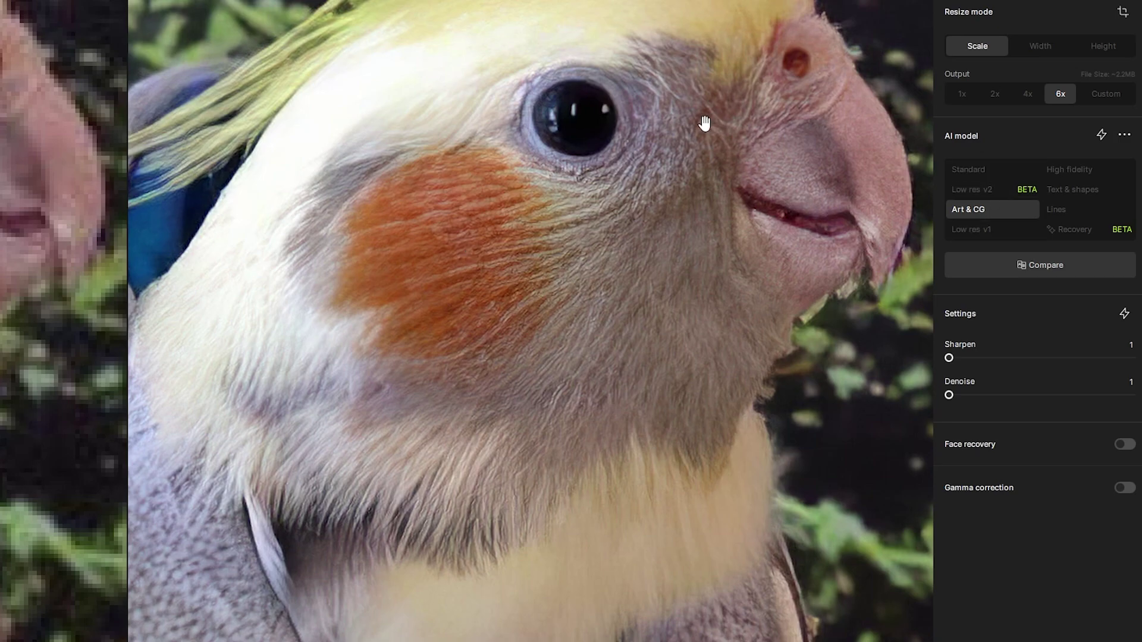
click(566, 208)
drag(566, 208, 547, 232)
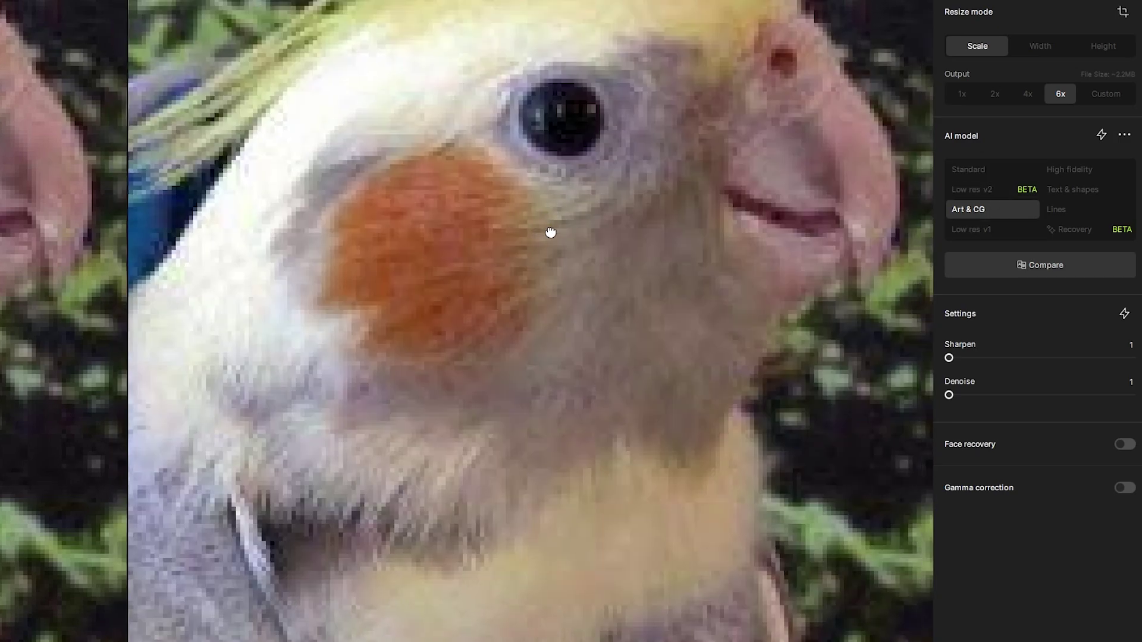
click(986, 191)
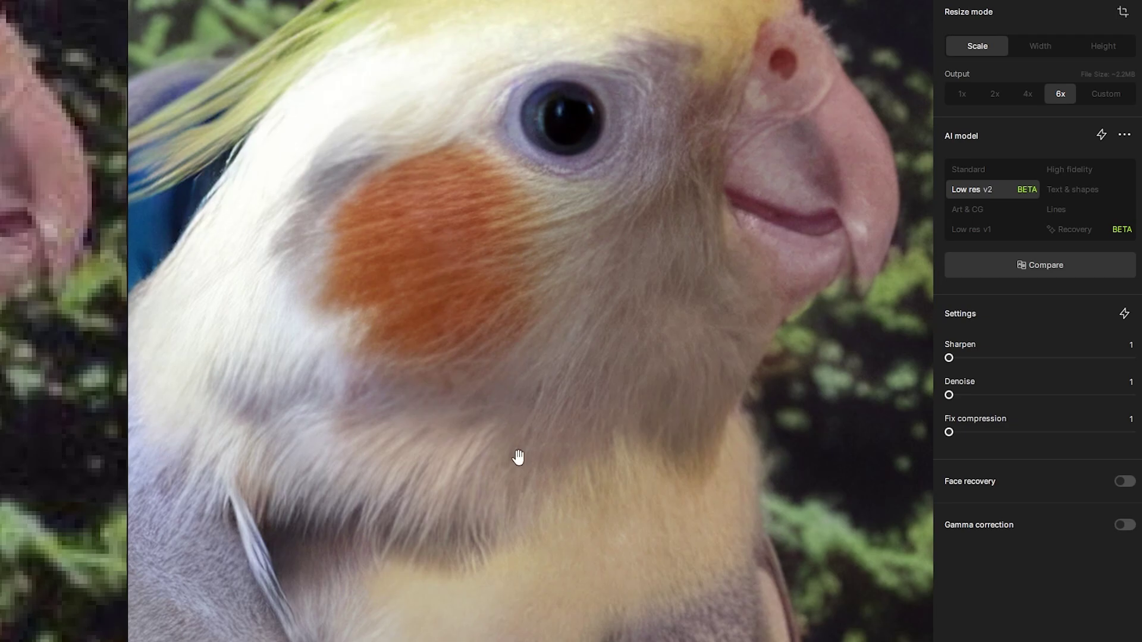
click(986, 203)
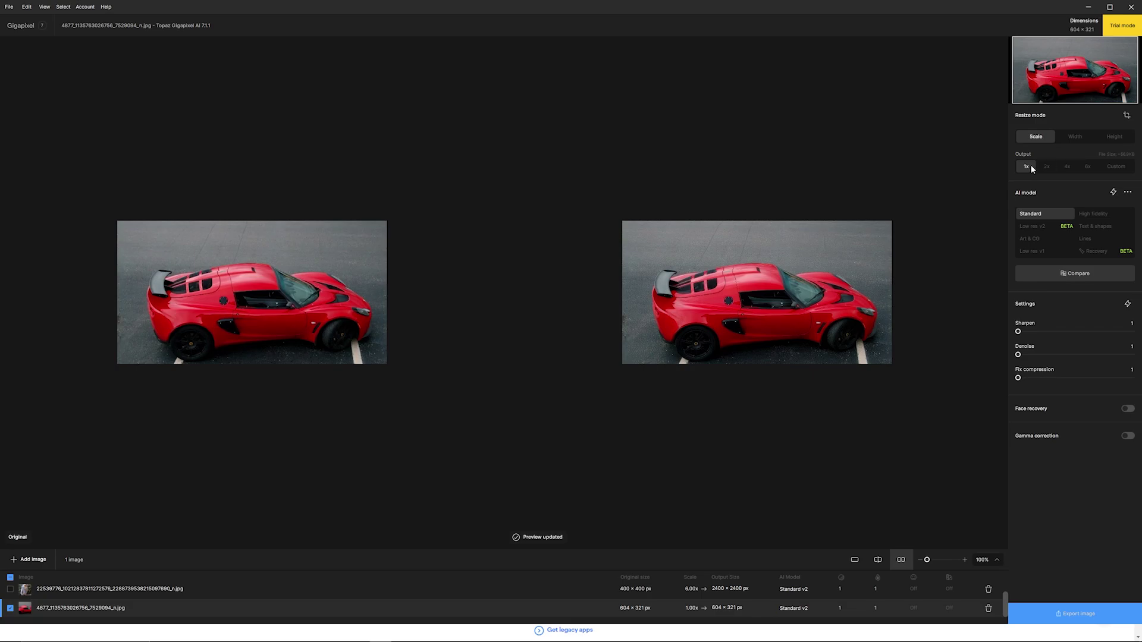
- Upscale the red car through 2x and 4x to 6x, panning across its side and door vent
click(1047, 166)
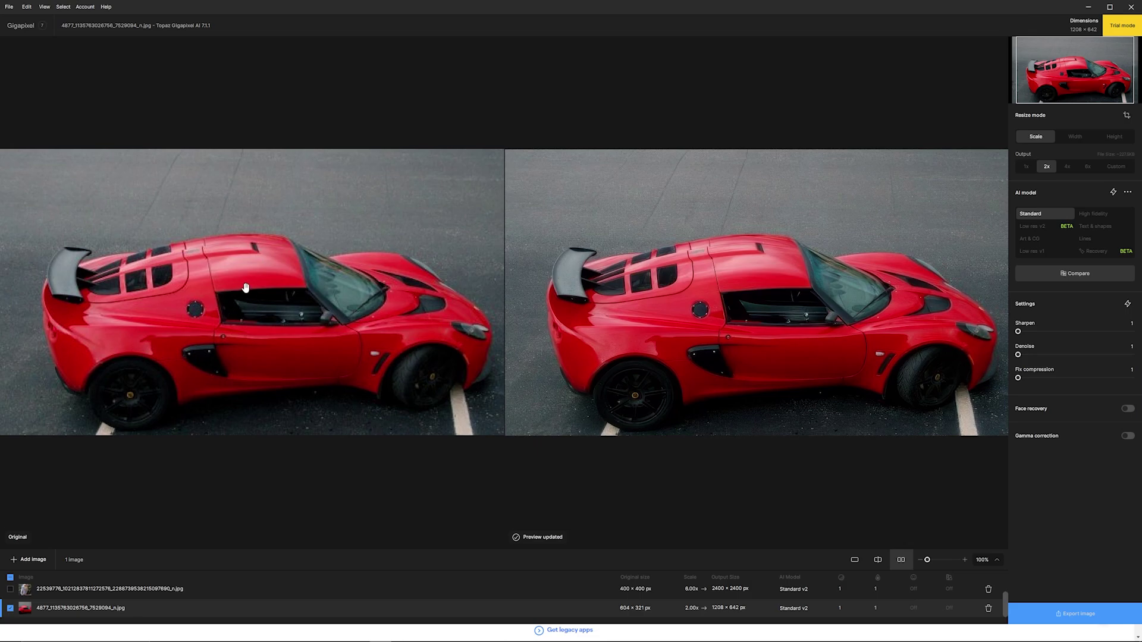
click(1066, 166)
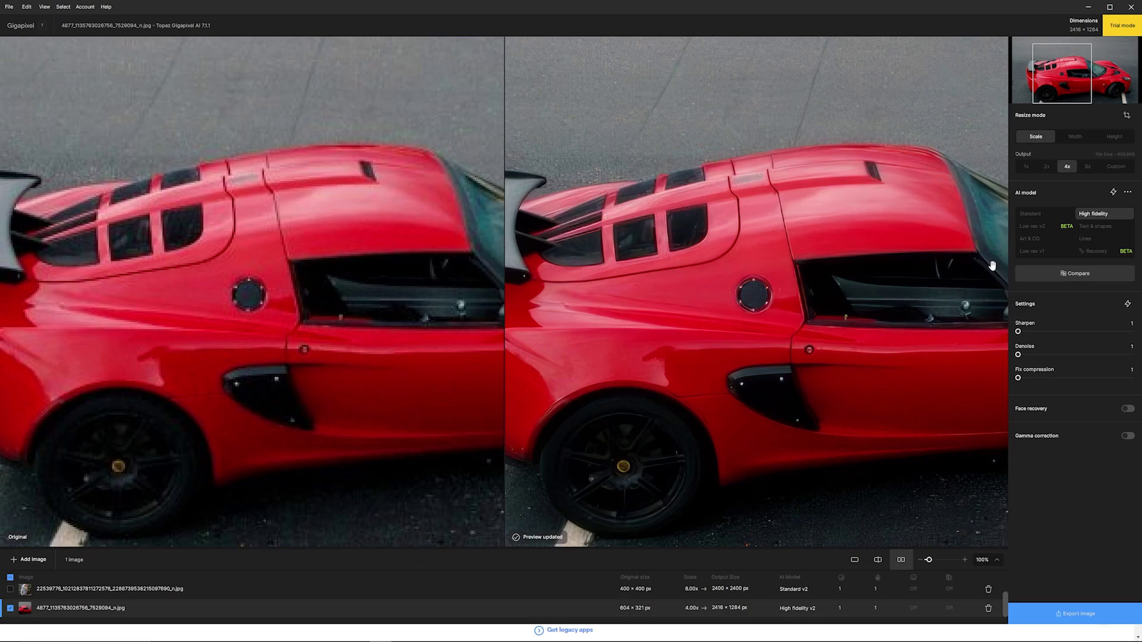
click(1088, 168)
drag(823, 361, 641, 309)
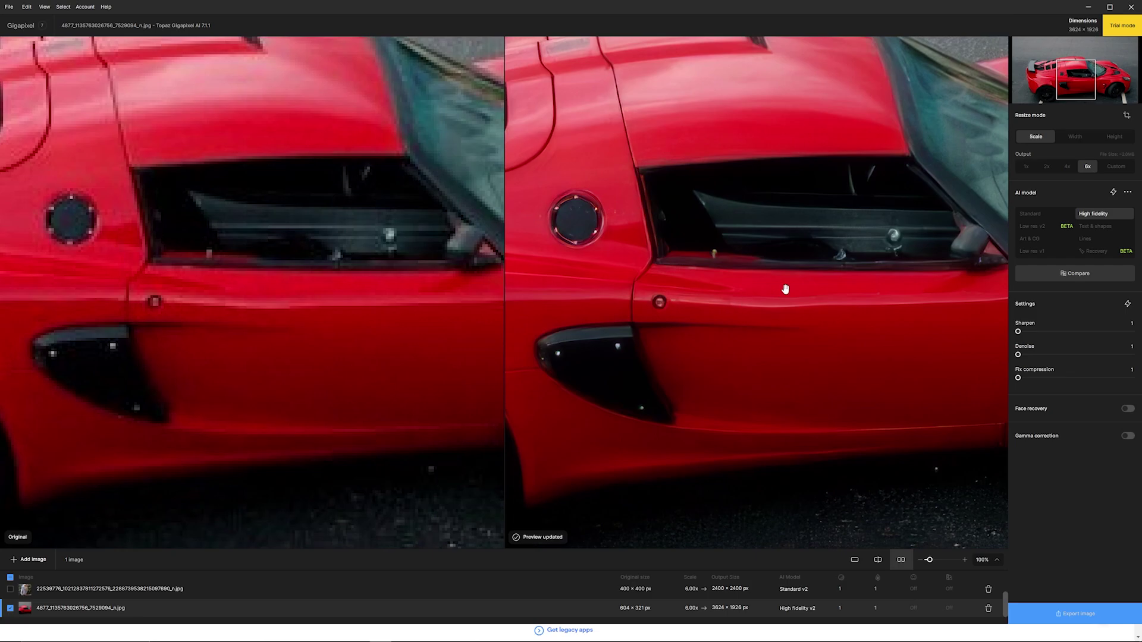
drag(670, 241, 526, 293)
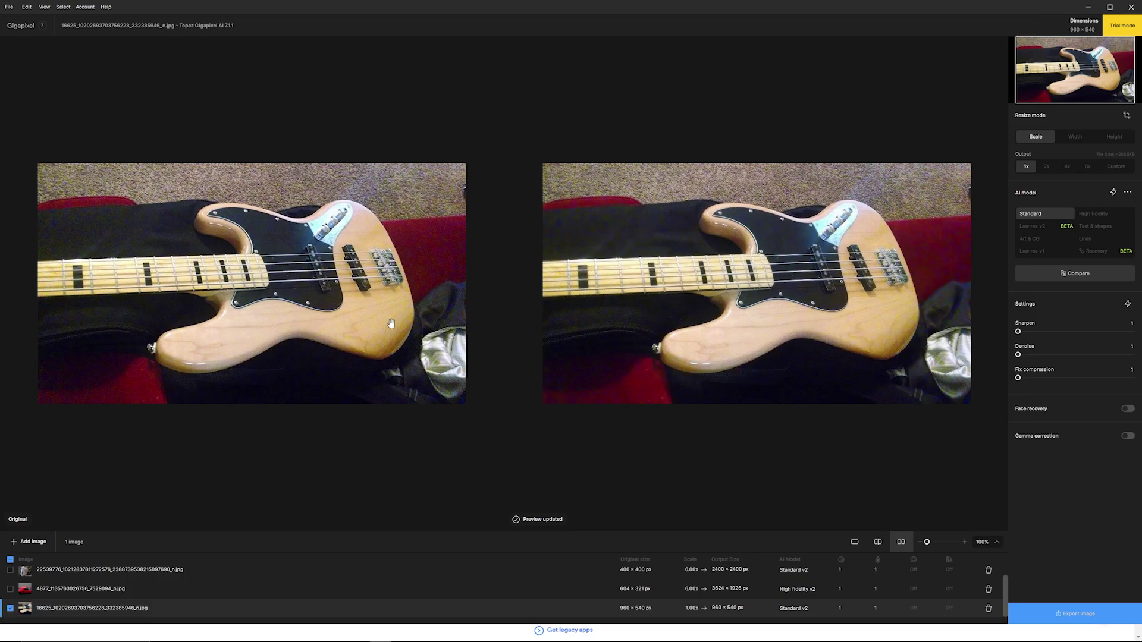
- Preview the bass guitar at 6x, panning along the neck, frets and pickguard
click(1087, 167)
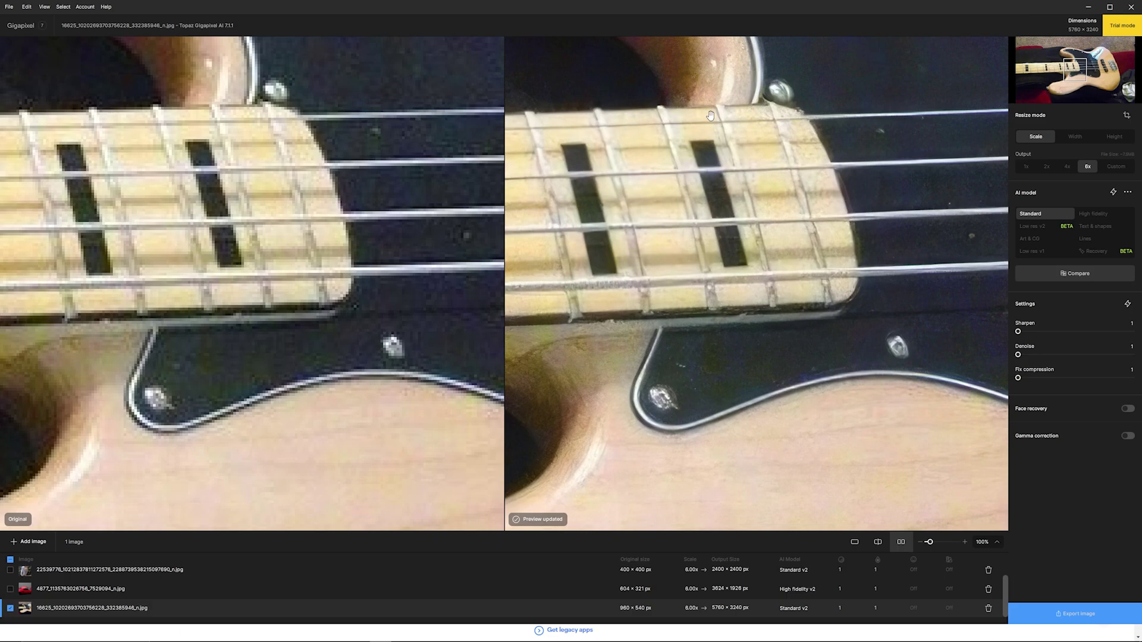
drag(817, 131, 776, 135)
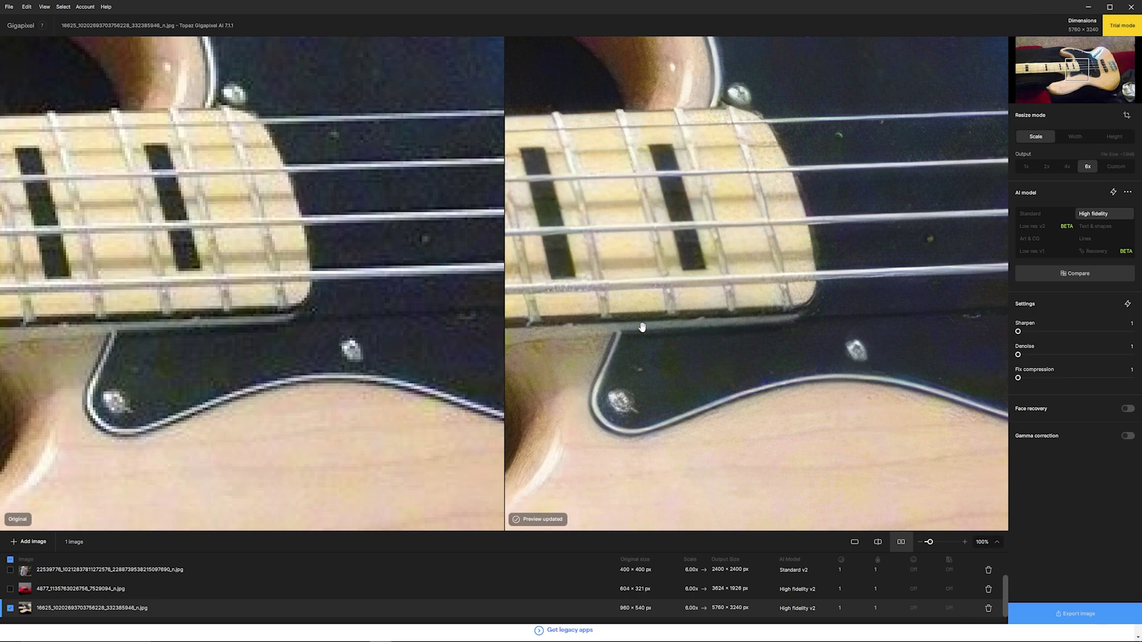
mouse_move(982, 238)
mouse_down()
mouse_move(740, 266)
mouse_move(800, 238)
mouse_move(988, 241)
mouse_up()
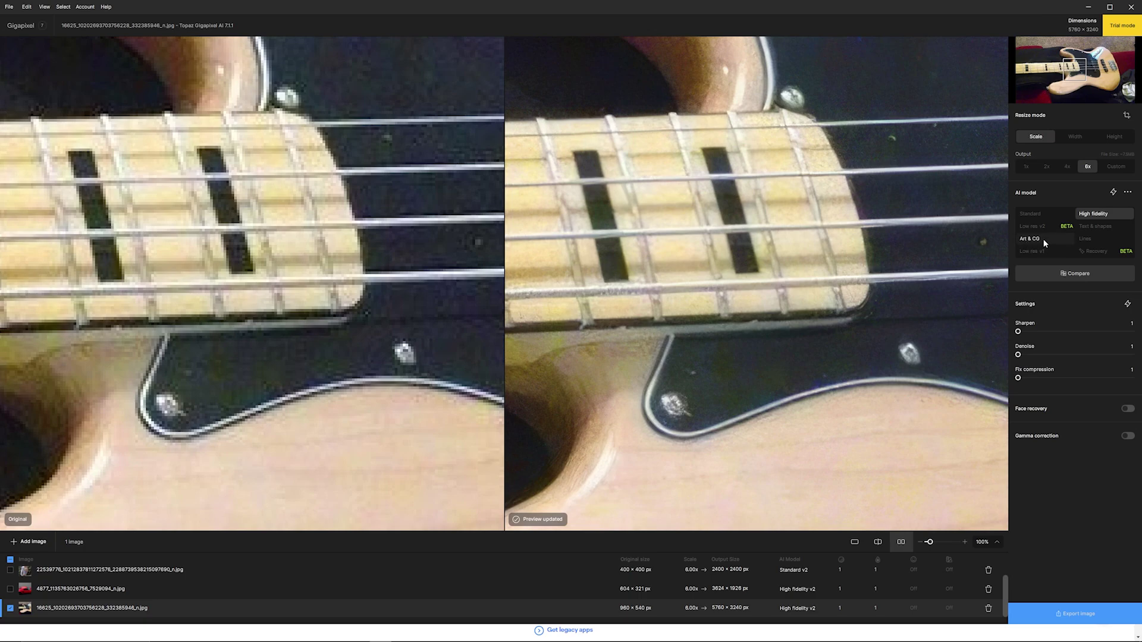
- Switch the guitar to Art & CG at 4x and pan over the pickguard and fretboard end
click(1032, 238)
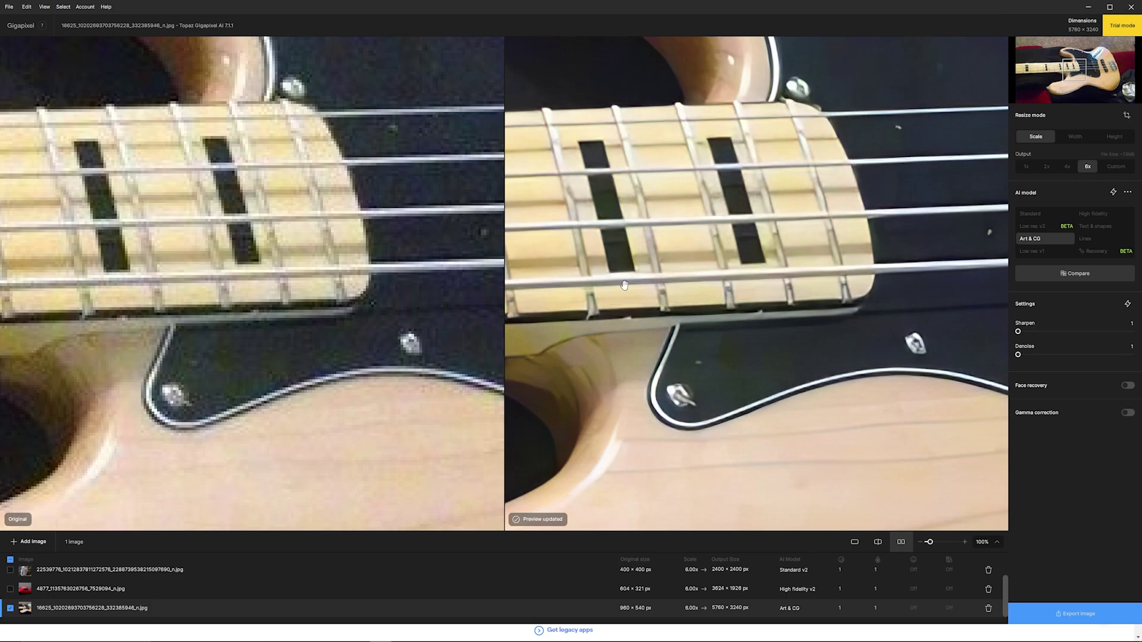
drag(658, 411, 465, 288)
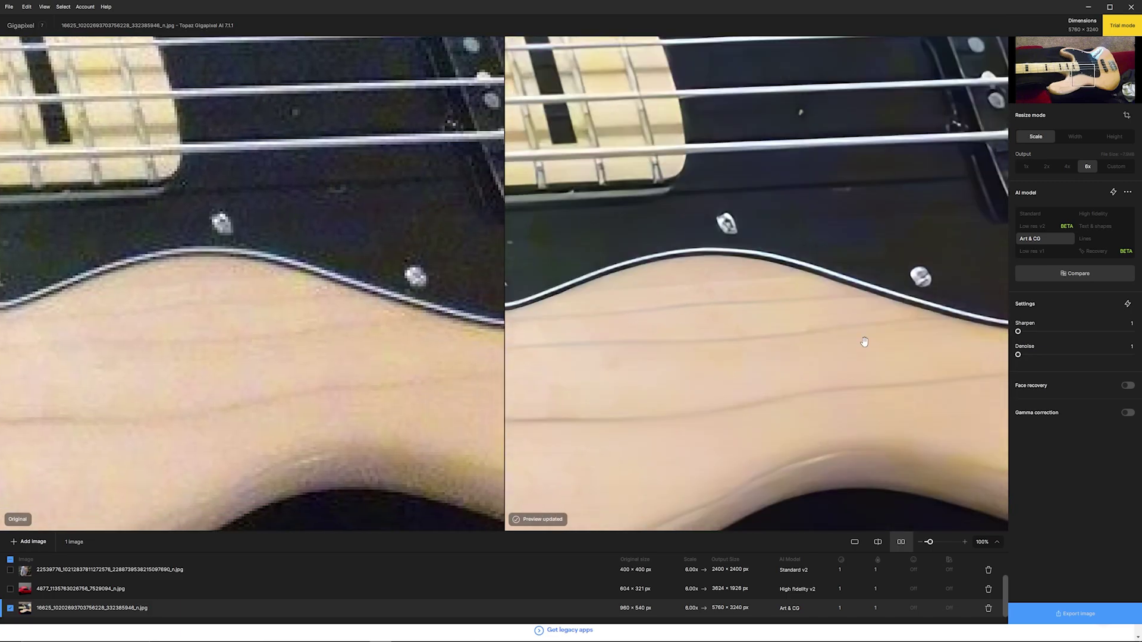
click(1026, 166)
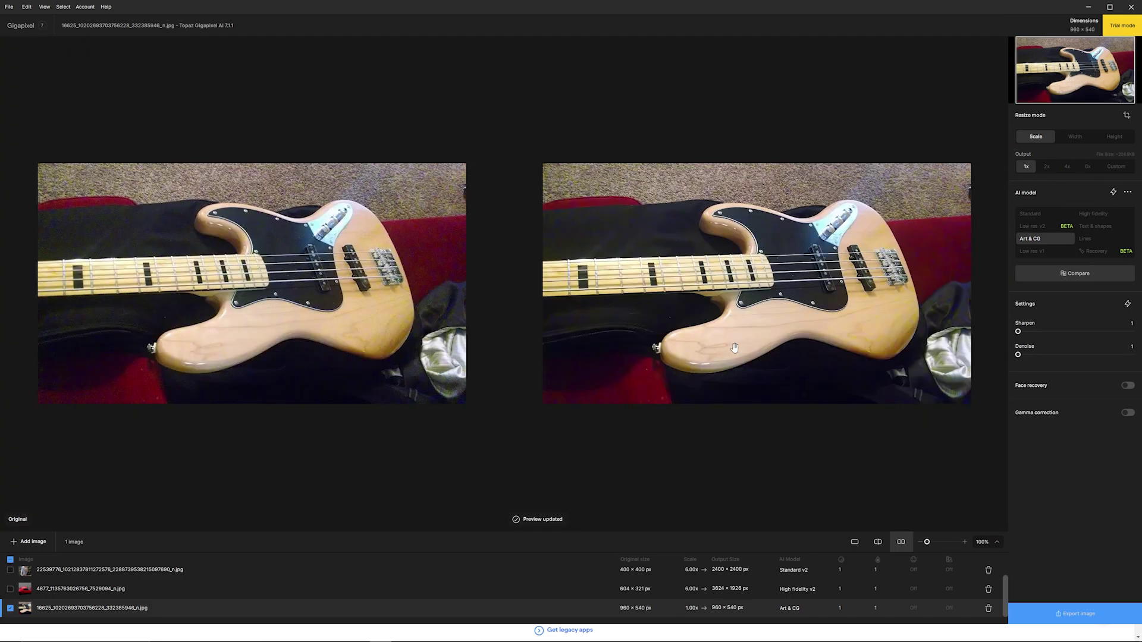
click(1067, 167)
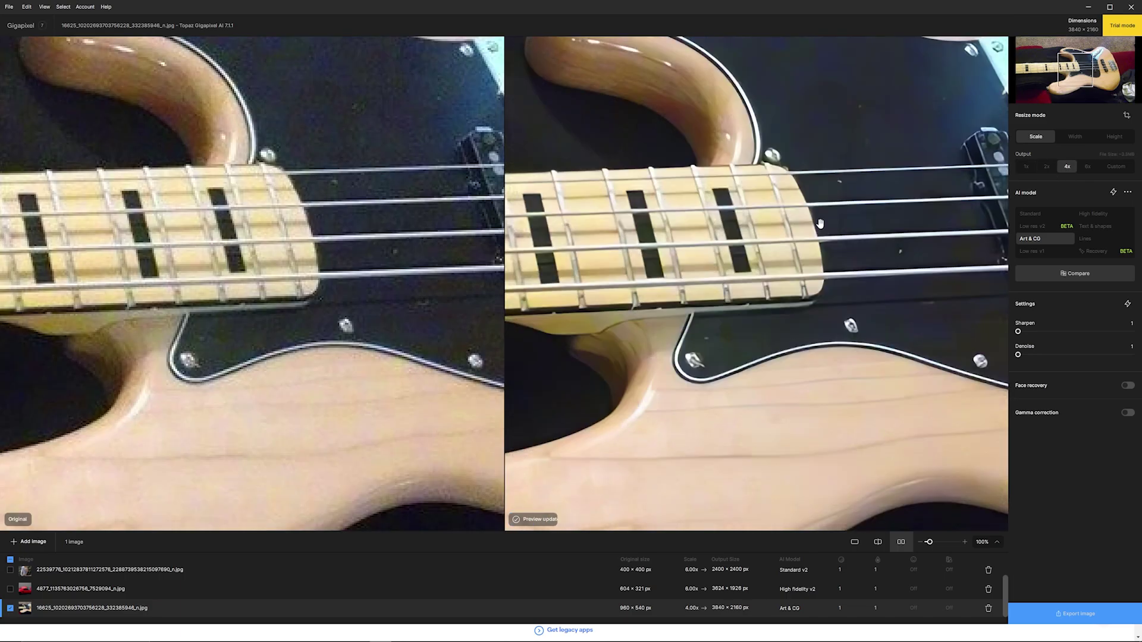
drag(1005, 173, 773, 250)
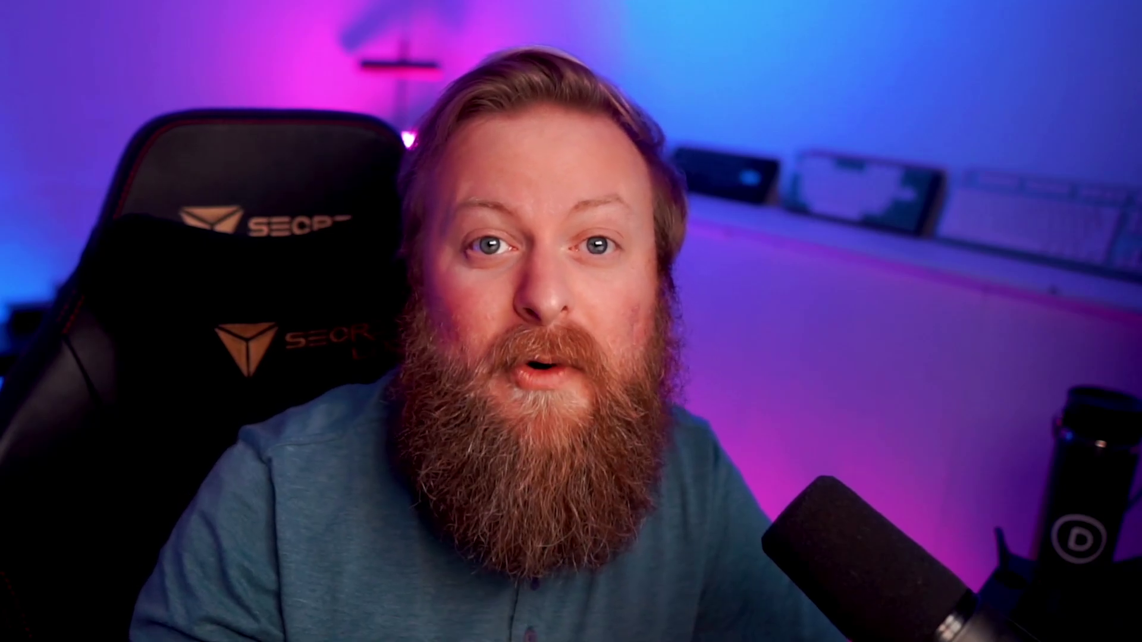